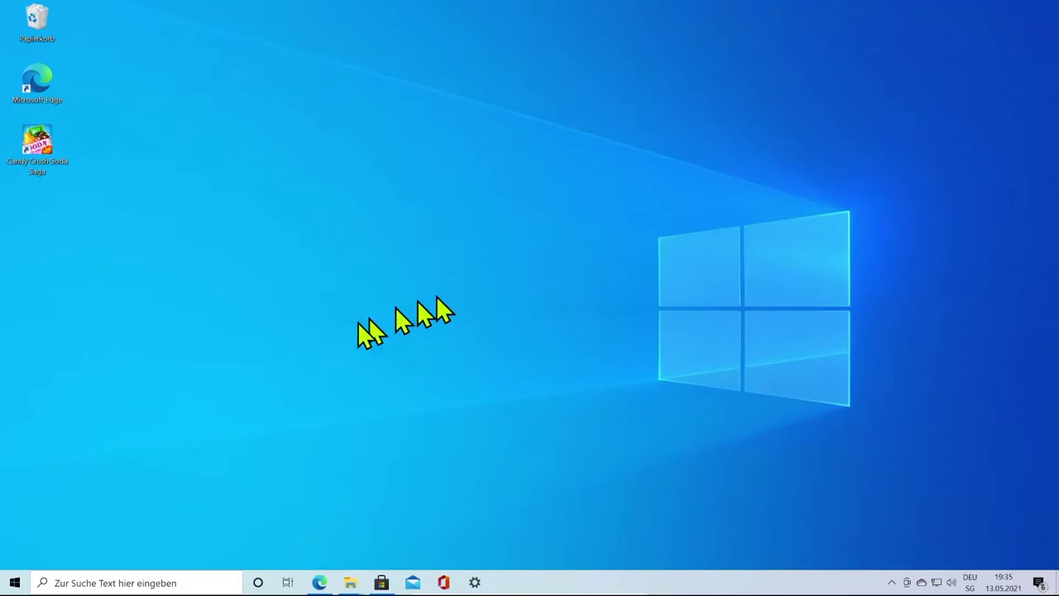
- Open Task-Manager, reduce it to the compact view with fewer details, and close it
{"action": "left_click", "coordinate": [154, 577]}
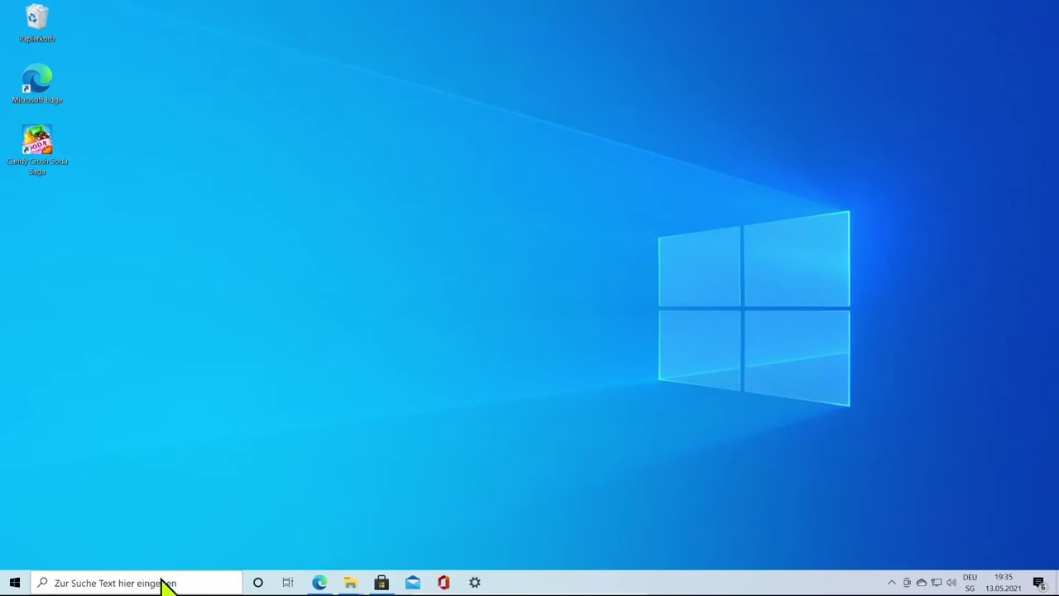
{"action": "type", "text": "task"}
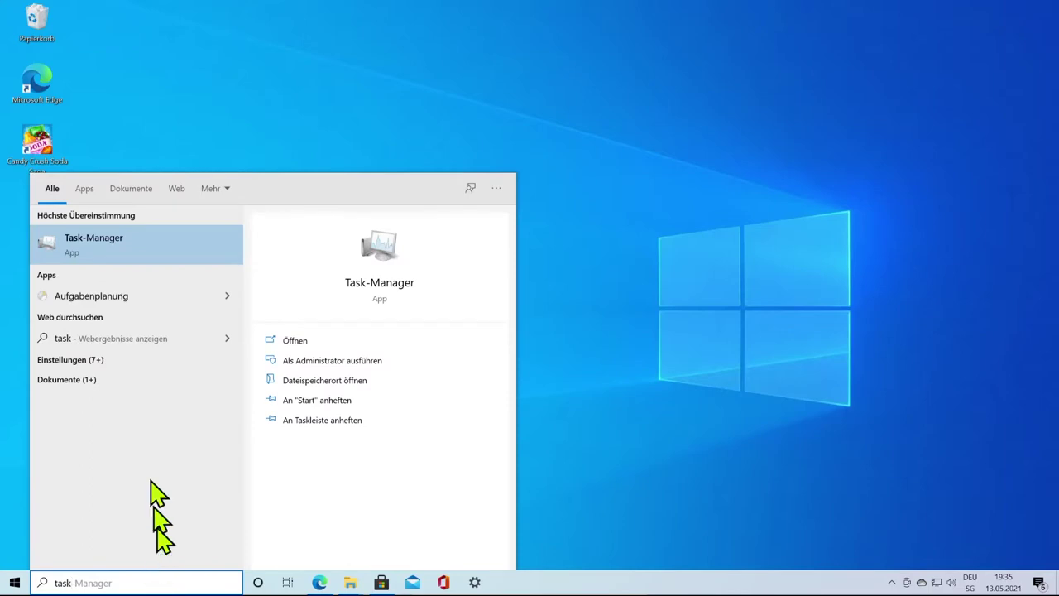
{"action": "left_click", "coordinate": [161, 249]}
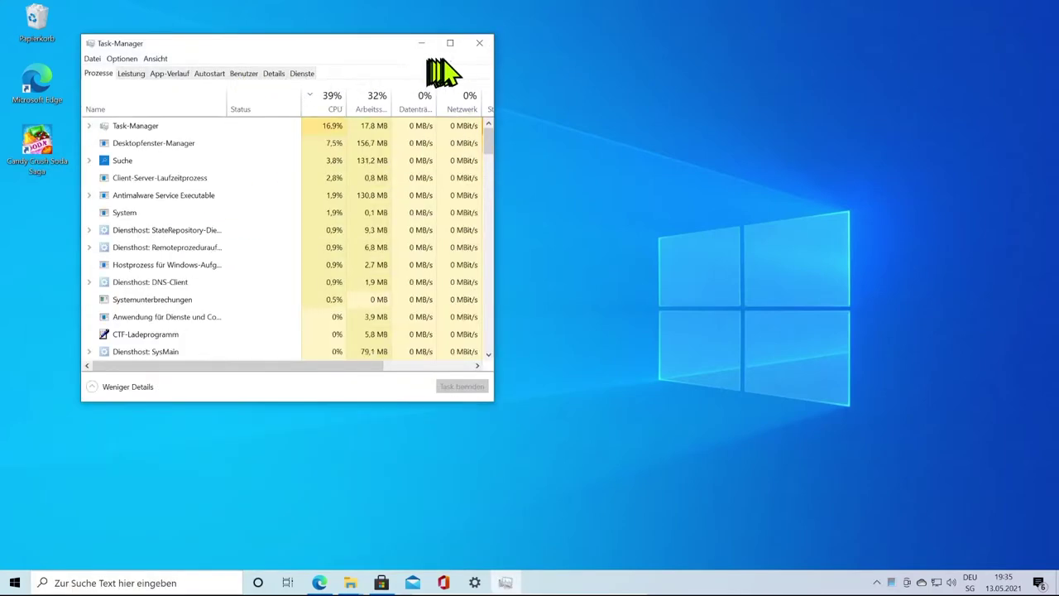
{"action": "left_click", "coordinate": [108, 387]}
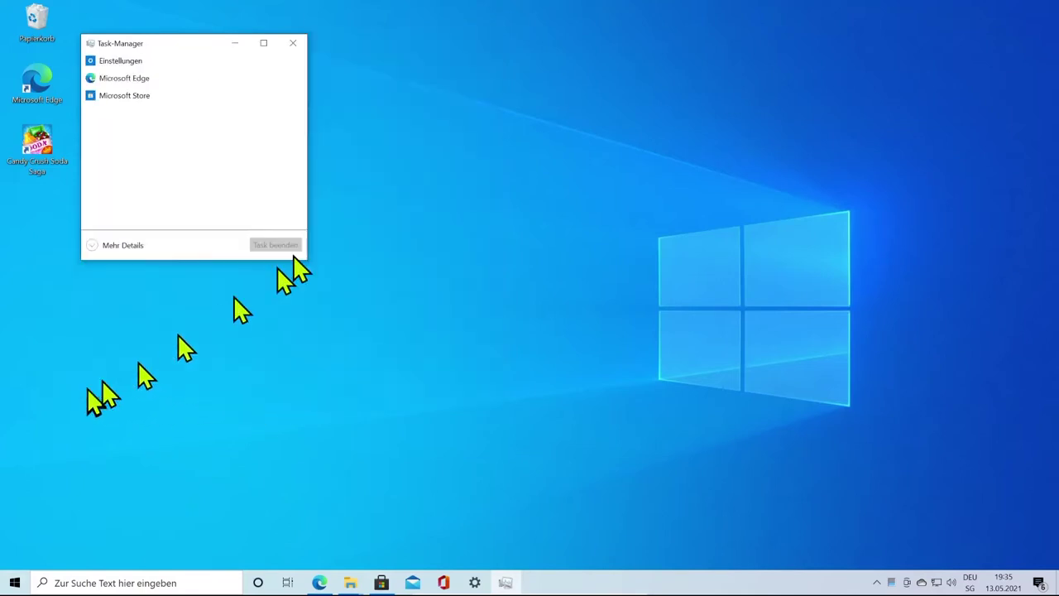
{"action": "left_click", "coordinate": [293, 43]}
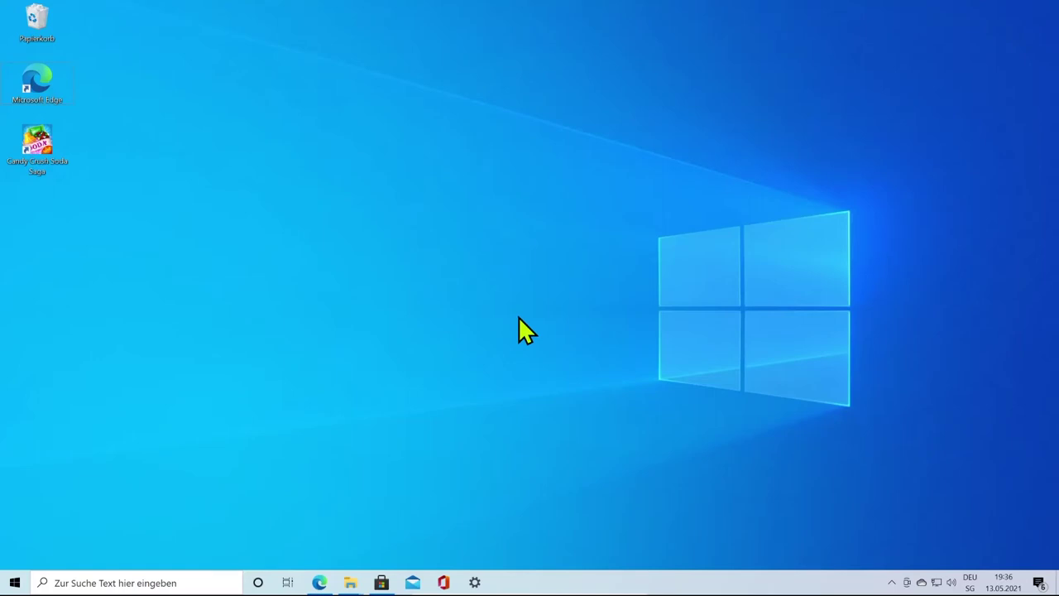
- Open Task-Manager with full details shown and look through the list of running processes
{"action": "left_click", "coordinate": [157, 571]}
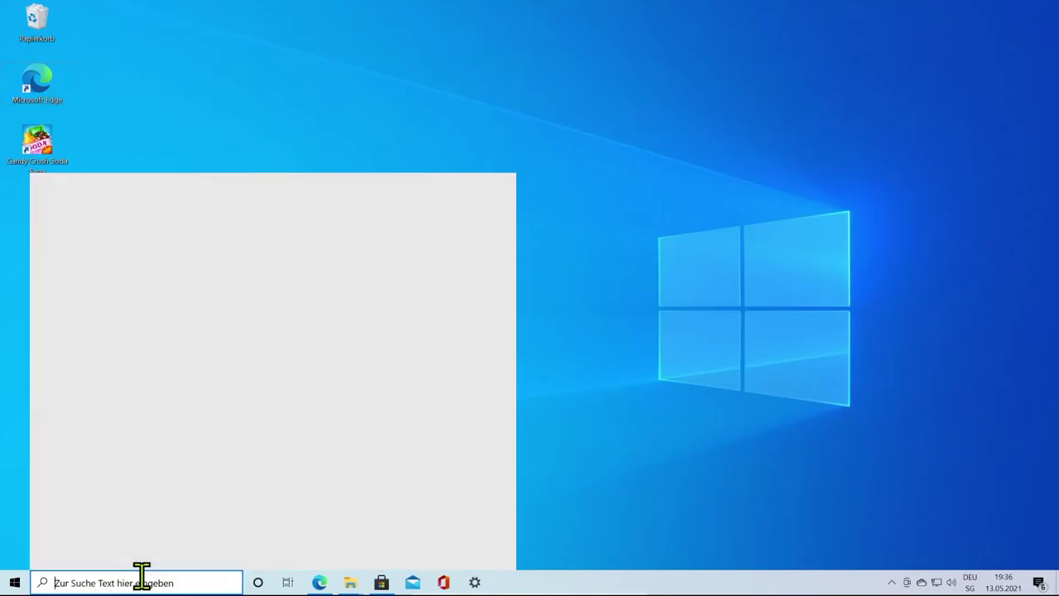
{"action": "type", "text": "task"}
{"action": "key", "text": "Return"}
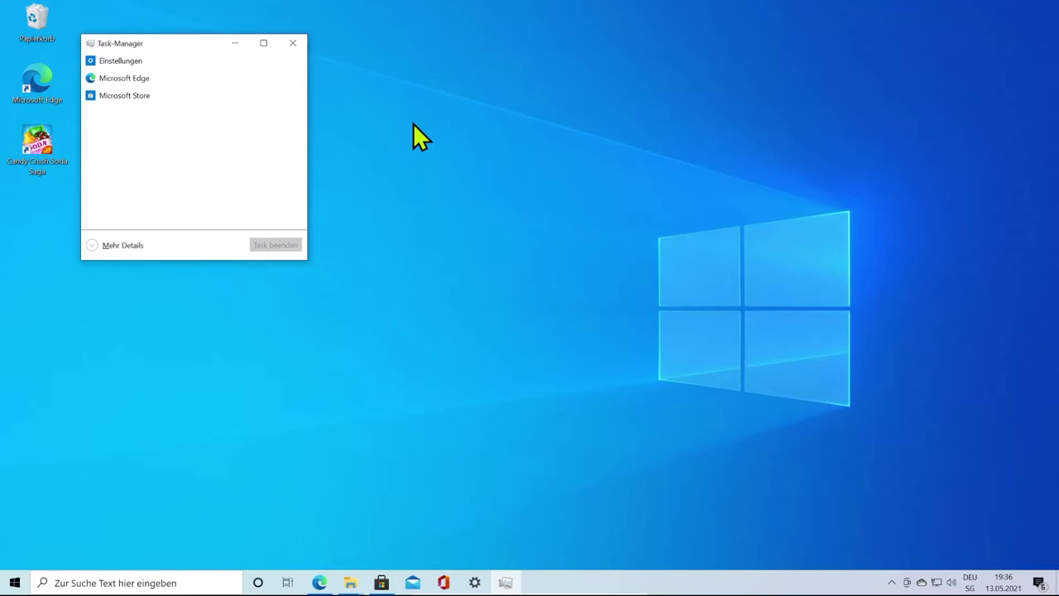
{"action": "left_click", "coordinate": [93, 246]}
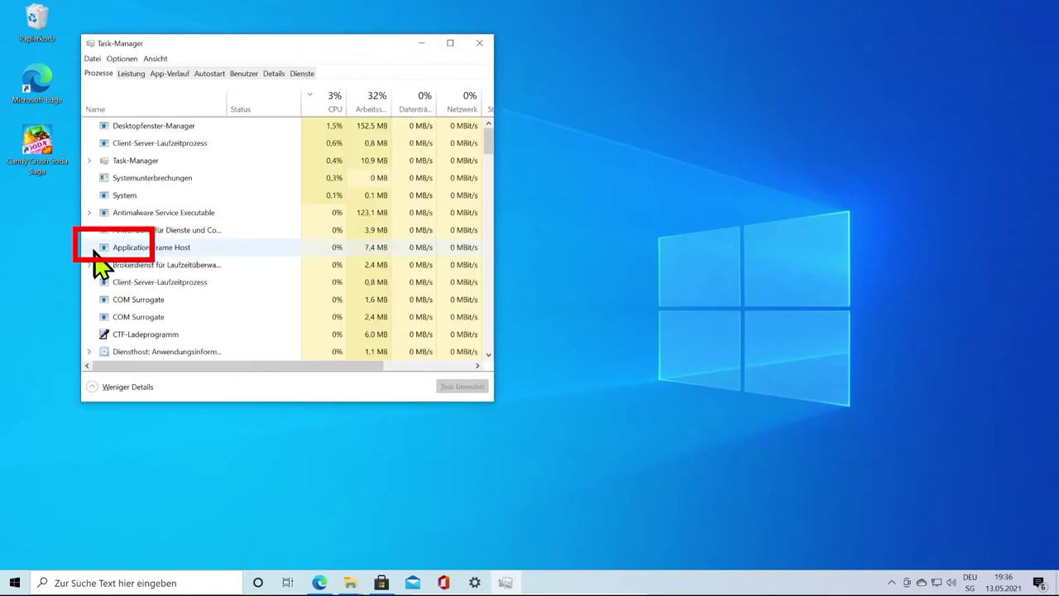
{"action": "left_click_drag", "start_coordinate": [336, 48], "coordinate": [413, 94]}
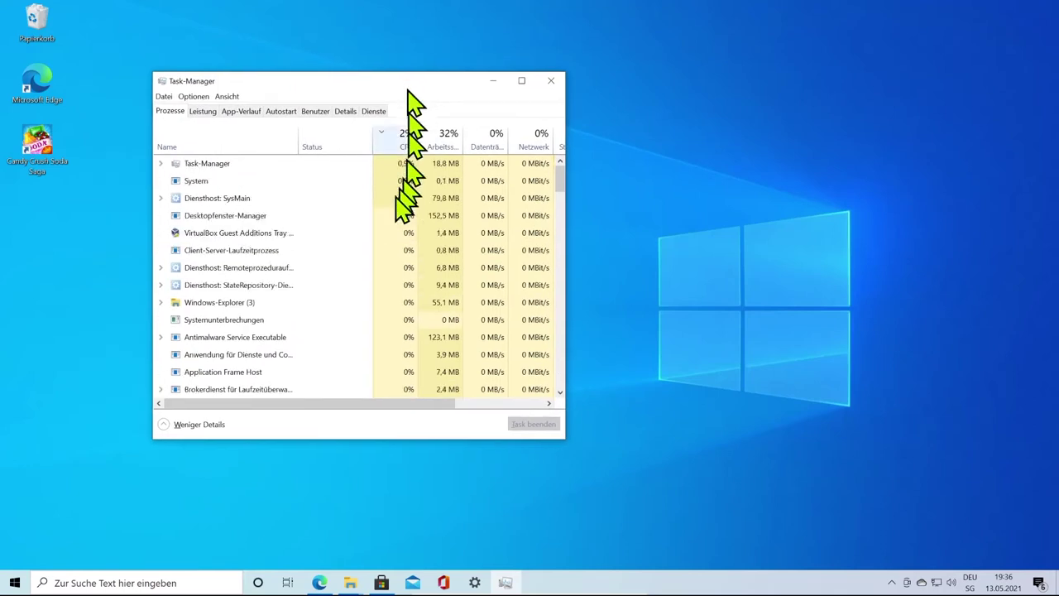
{"action": "scroll", "coordinate": [329, 306], "scroll_direction": "down", "scroll_amount": 1}
{"action": "scroll", "coordinate": [331, 323], "scroll_direction": "down", "scroll_amount": 2}
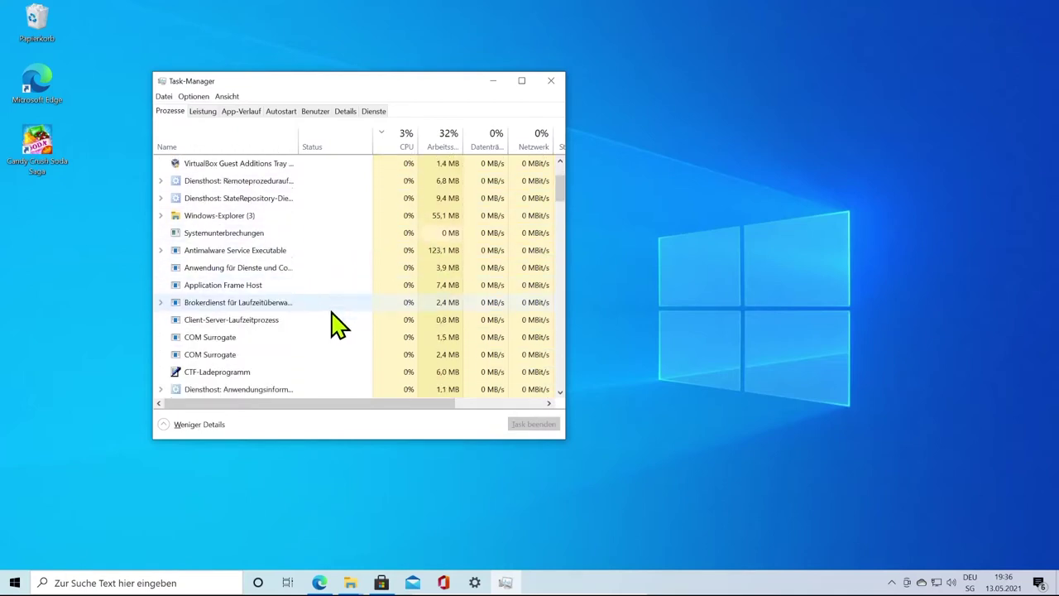
{"action": "scroll", "coordinate": [337, 325], "scroll_direction": "down", "scroll_amount": 1}
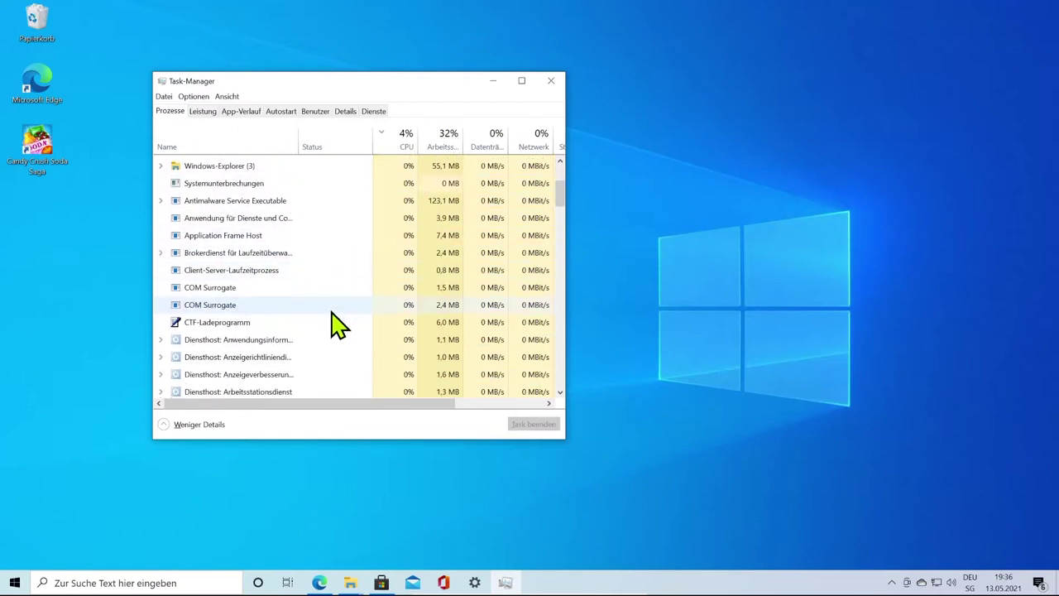
{"action": "scroll", "coordinate": [338, 325], "scroll_direction": "down", "scroll_amount": 1}
{"action": "scroll", "coordinate": [337, 325], "scroll_direction": "up", "scroll_amount": 3}
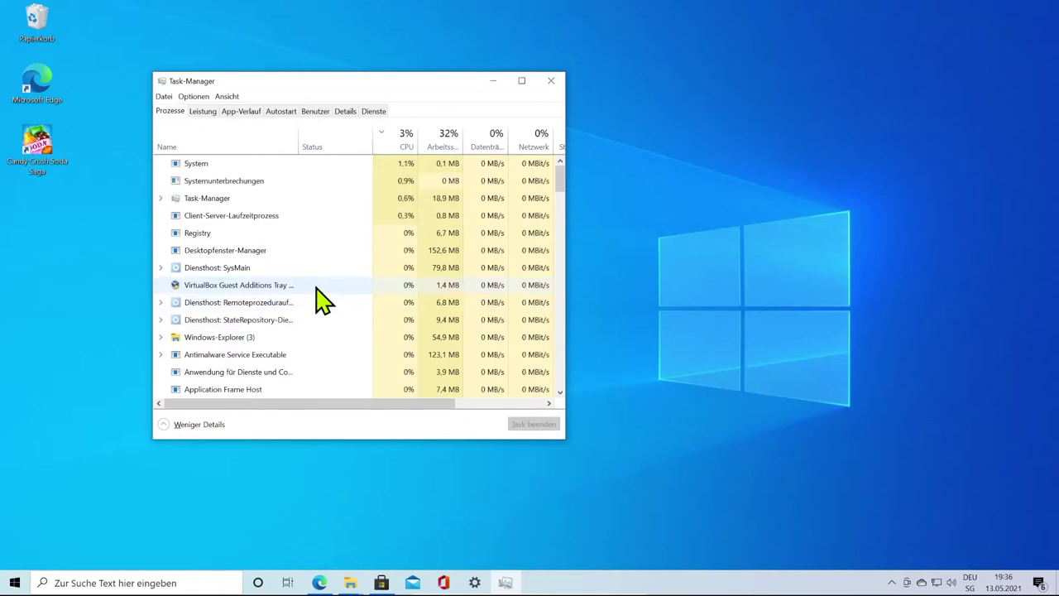
- Launch Candy Crush Soda Saga from the desktop and move its window aside to uncover Task-Manager
{"action": "left_click", "coordinate": [45, 161]}
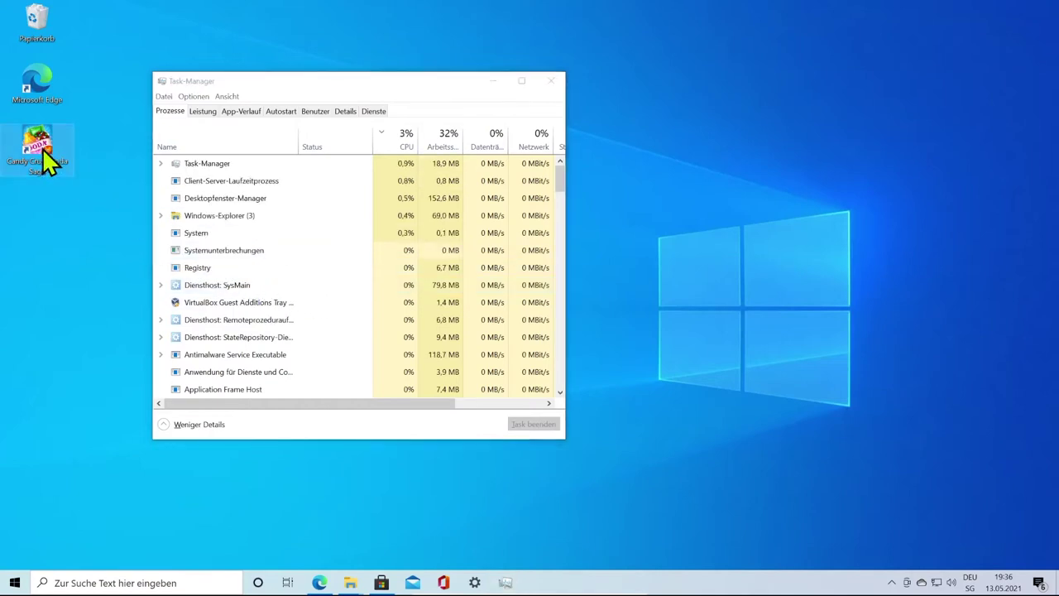
{"action": "double_click", "coordinate": [46, 161]}
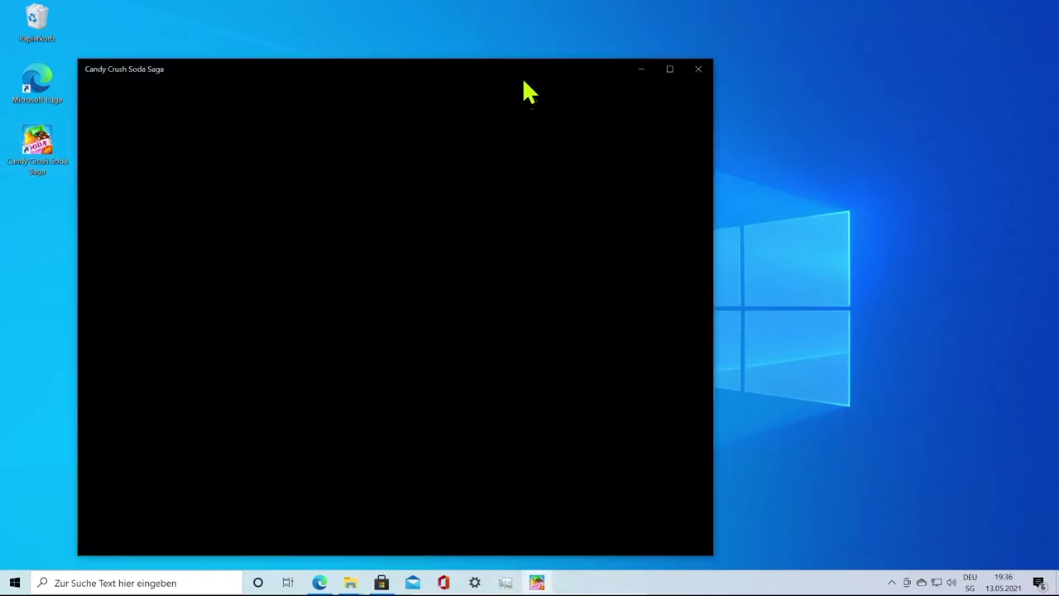
{"action": "left_click", "coordinate": [641, 71]}
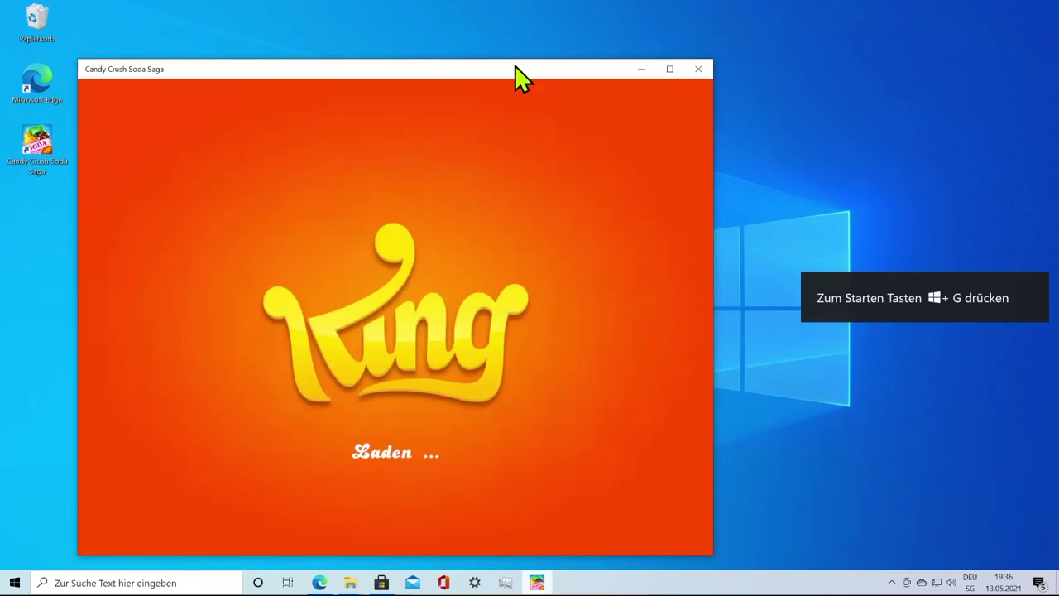
{"action": "left_click_drag", "start_coordinate": [515, 70], "coordinate": [860, 51]}
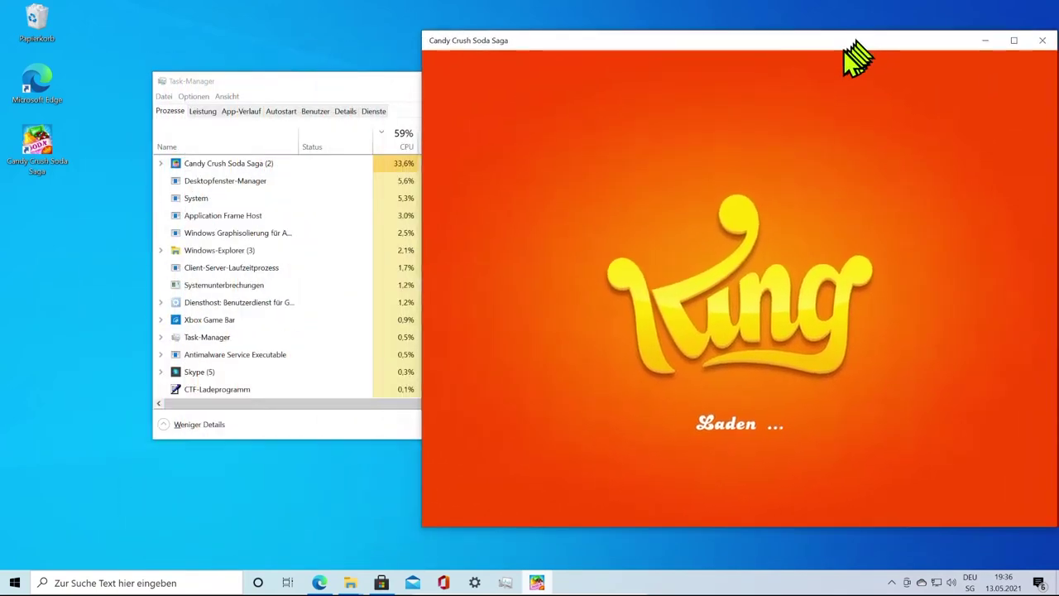
- Close and reopen Task-Manager, and shift its window further away from the game window
{"action": "left_click", "coordinate": [402, 97]}
{"action": "left_click", "coordinate": [553, 79]}
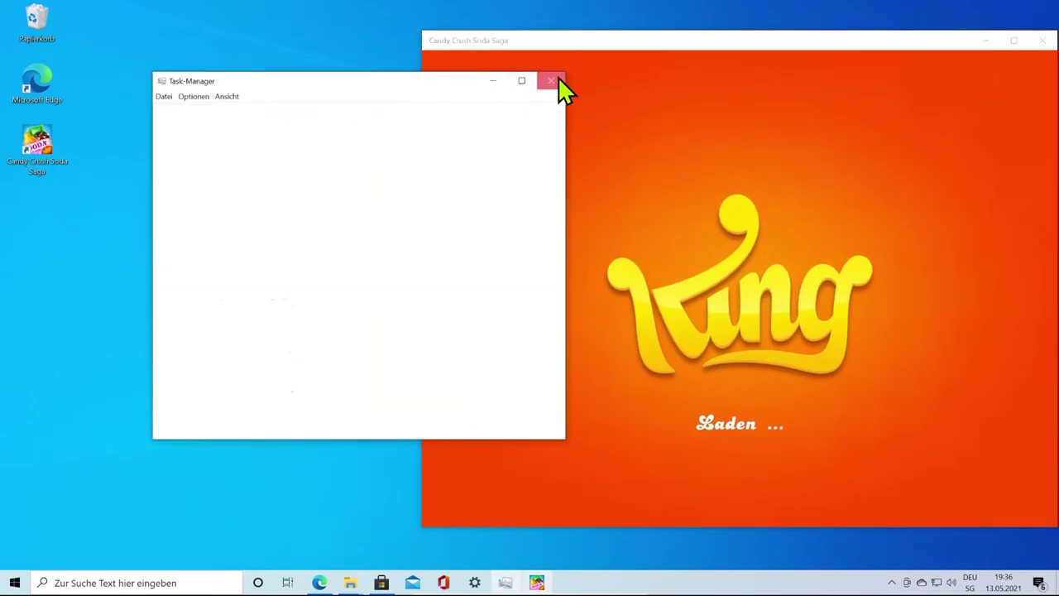
{"action": "left_click", "coordinate": [160, 569]}
{"action": "type", "text": "task"}
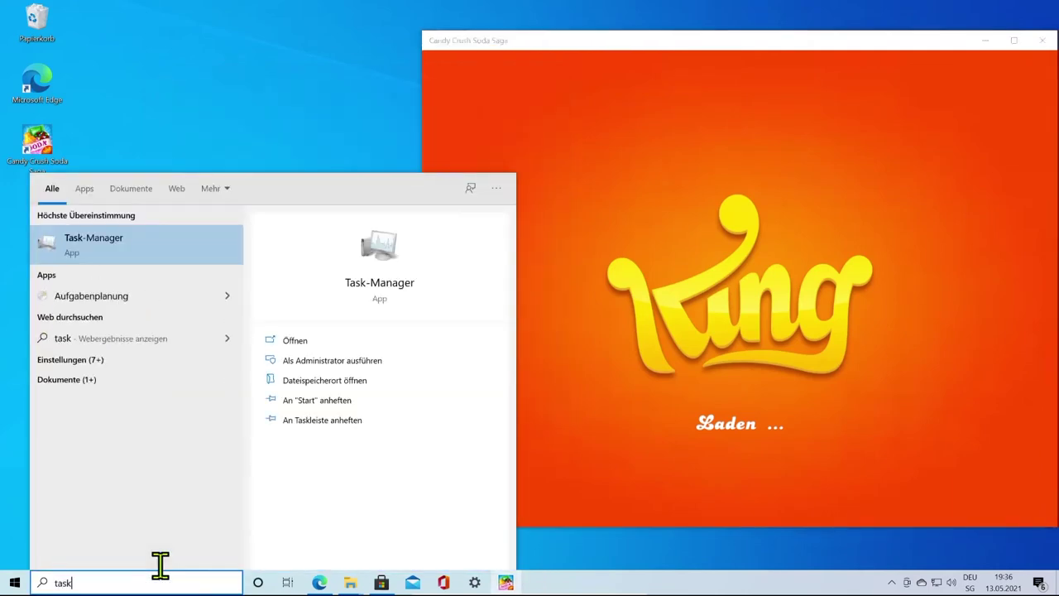
{"action": "key", "text": "Return"}
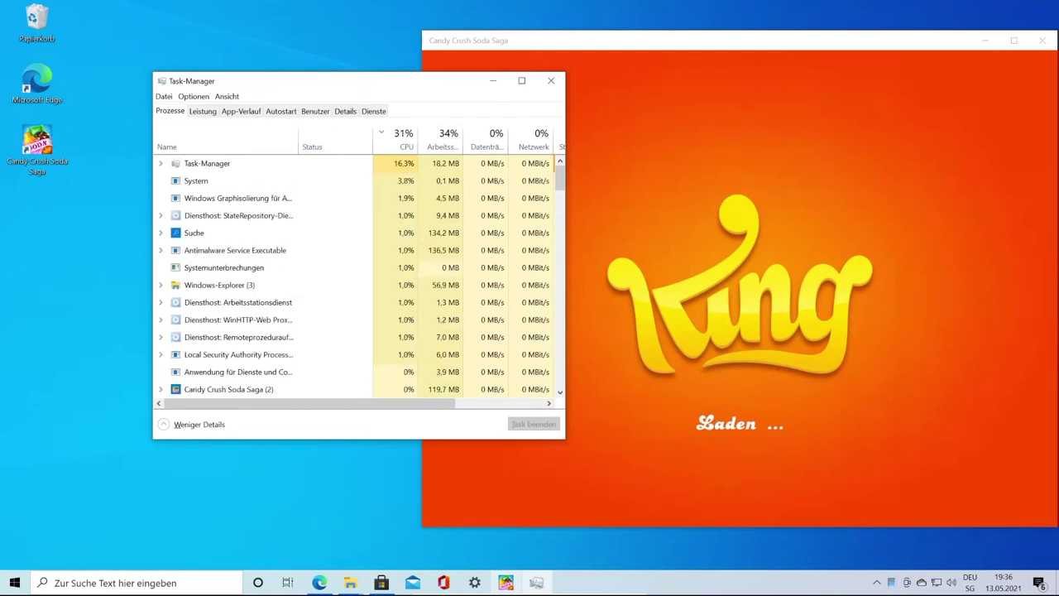
{"action": "left_click_drag", "start_coordinate": [351, 86], "coordinate": [304, 62]}
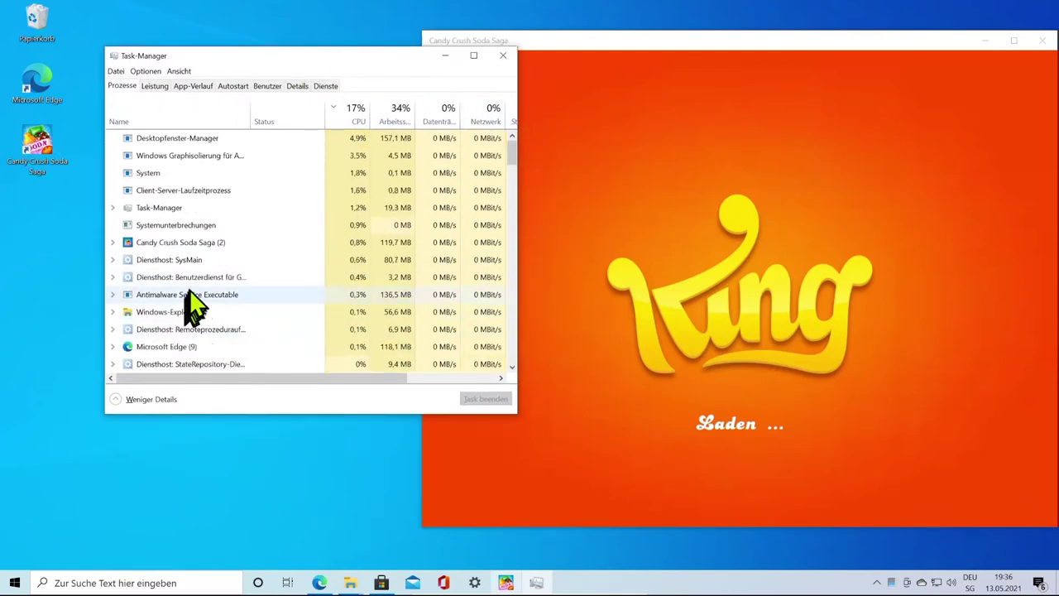
- Sort the processes by CPU load in both directions, and by memory usage in descending order
{"action": "left_click", "coordinate": [354, 118]}
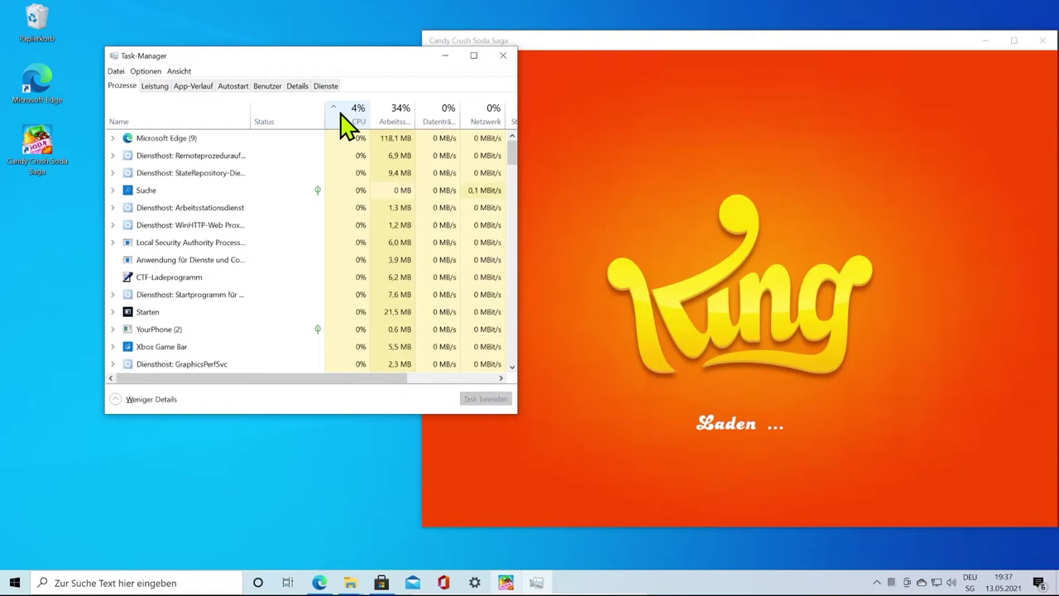
{"action": "left_click", "coordinate": [347, 120]}
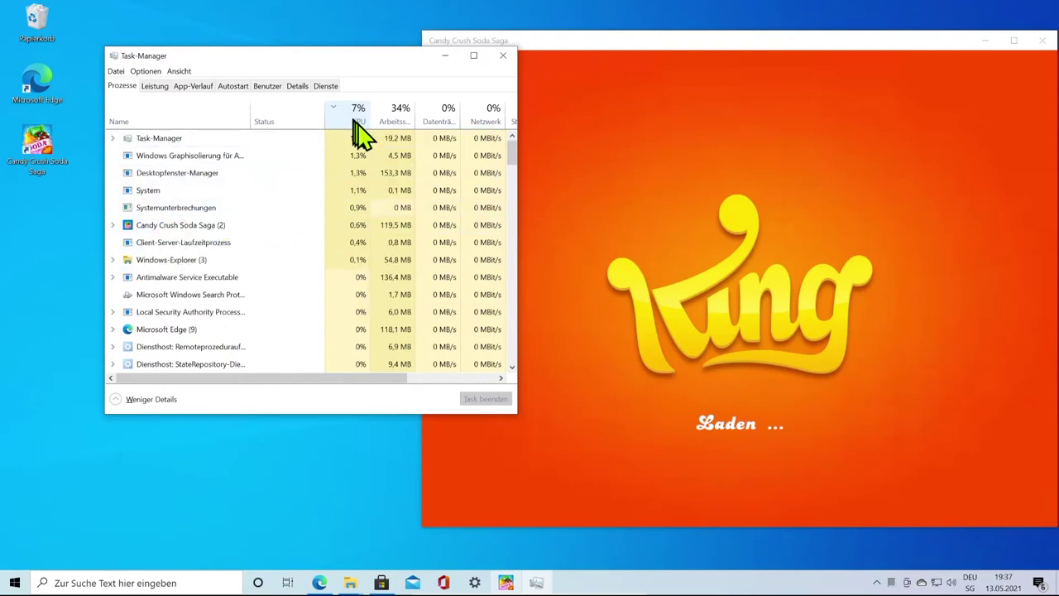
{"action": "left_click", "coordinate": [400, 123]}
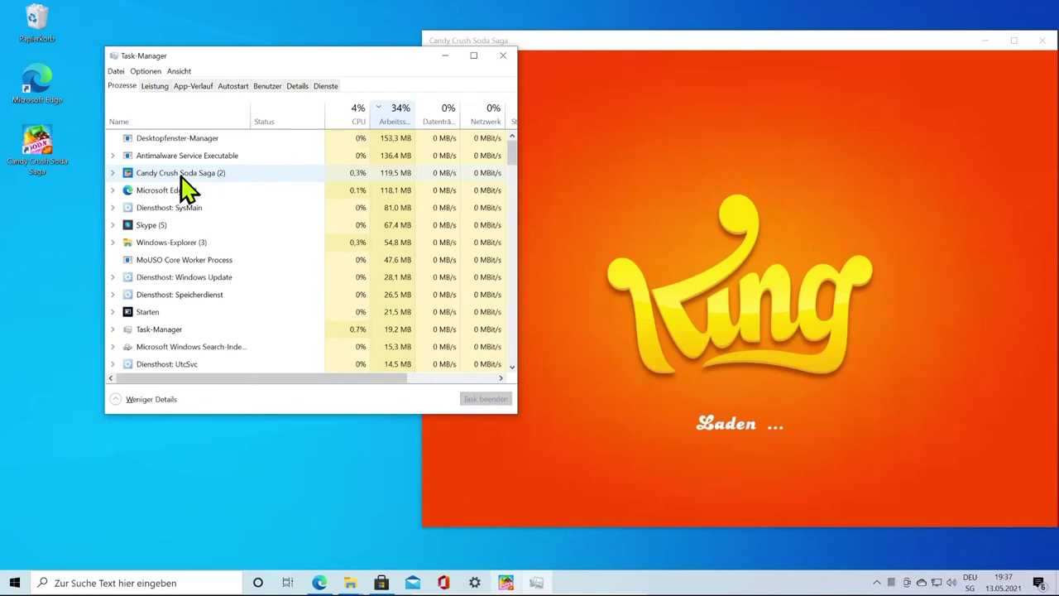
- Select the Candy Crush Soda Saga process, look through the rest of the process list, and end the game's task
{"action": "left_click", "coordinate": [181, 177]}
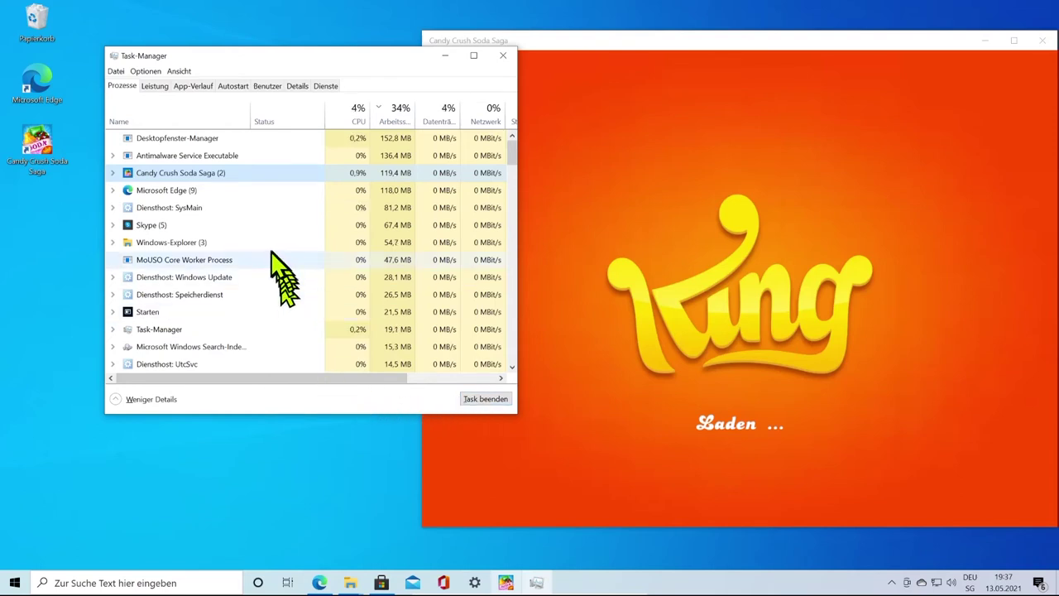
{"action": "scroll", "coordinate": [262, 272], "scroll_direction": "down", "scroll_amount": 3}
{"action": "scroll", "coordinate": [262, 272], "scroll_direction": "down", "scroll_amount": 4}
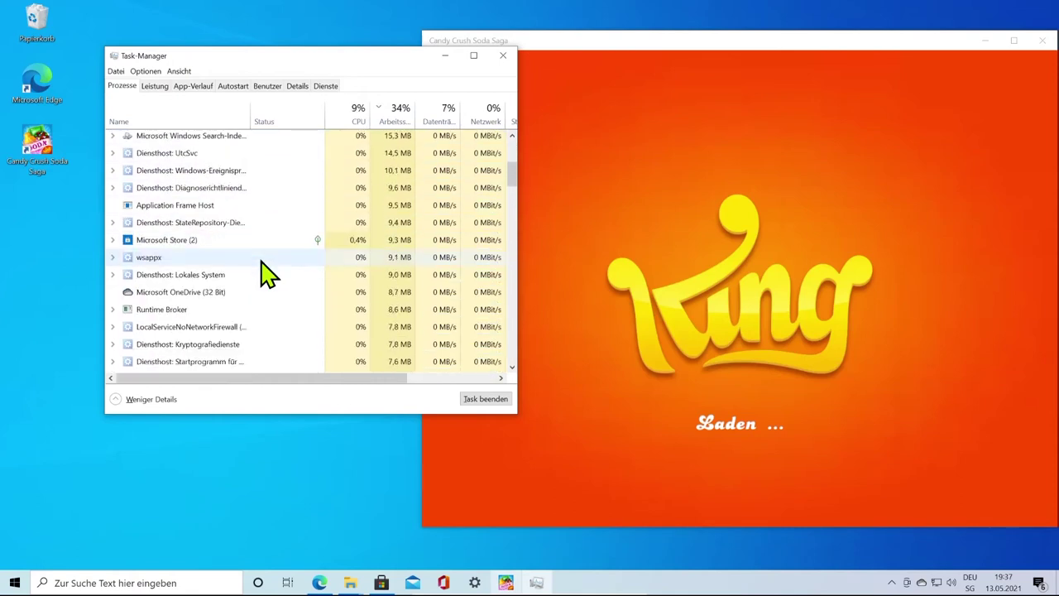
{"action": "scroll", "coordinate": [263, 271], "scroll_direction": "down", "scroll_amount": 1}
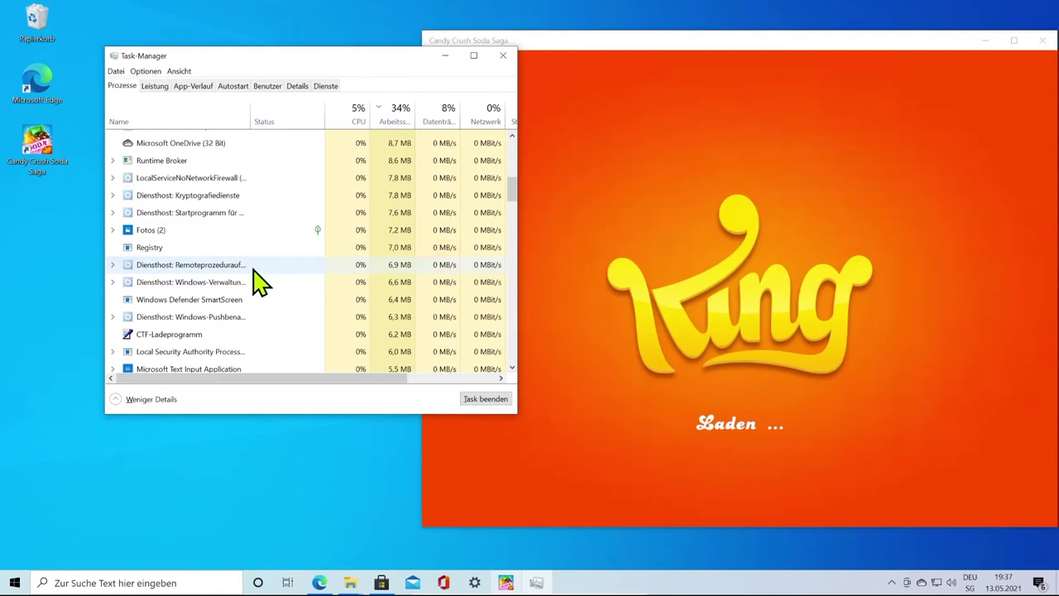
{"action": "scroll", "coordinate": [259, 282], "scroll_direction": "up", "scroll_amount": 1}
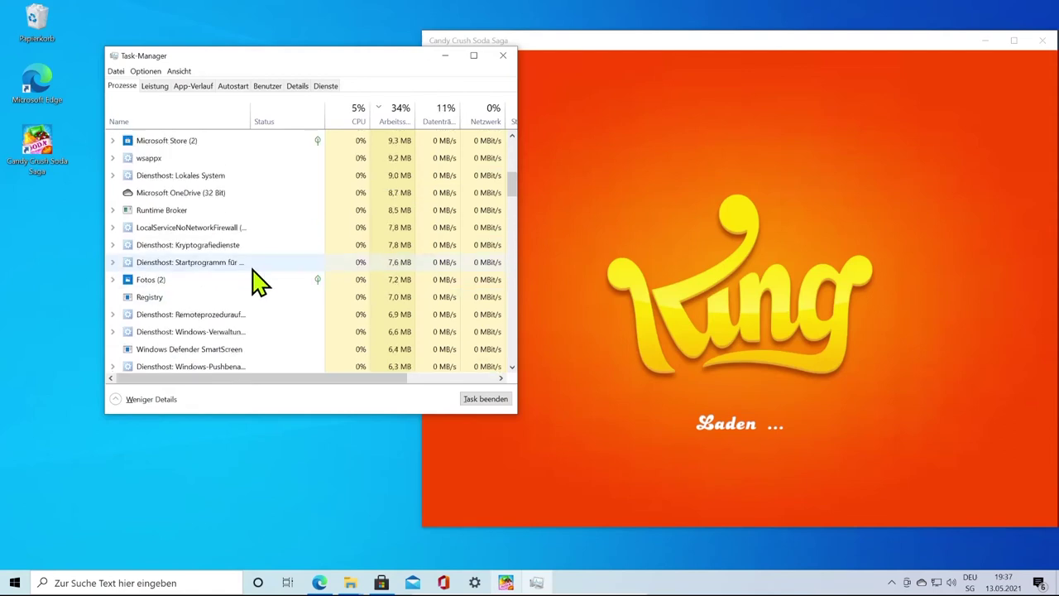
{"action": "scroll", "coordinate": [259, 283], "scroll_direction": "up", "scroll_amount": 3}
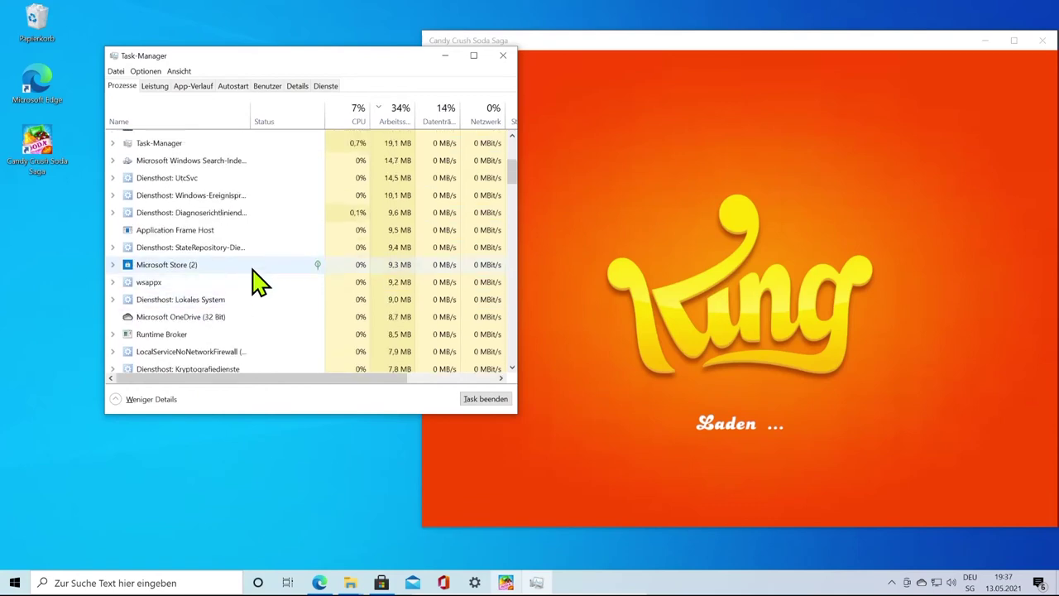
{"action": "scroll", "coordinate": [259, 283], "scroll_direction": "up", "scroll_amount": 5}
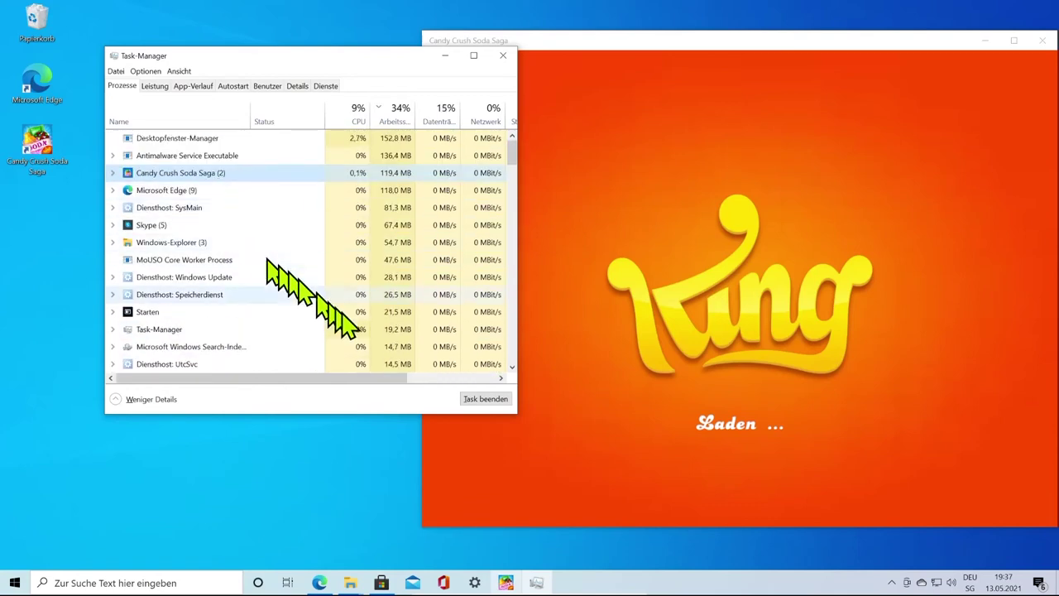
{"action": "left_click", "coordinate": [489, 399]}
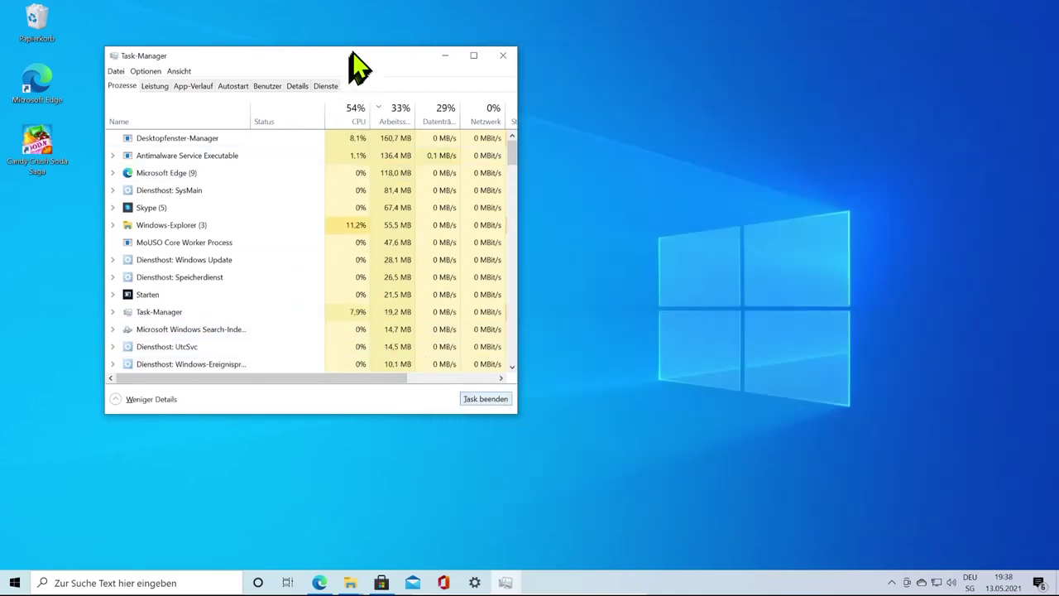
- Disable Skype in Task-Manager's list of autostart programs
{"action": "left_click_drag", "start_coordinate": [349, 52], "coordinate": [523, 67]}
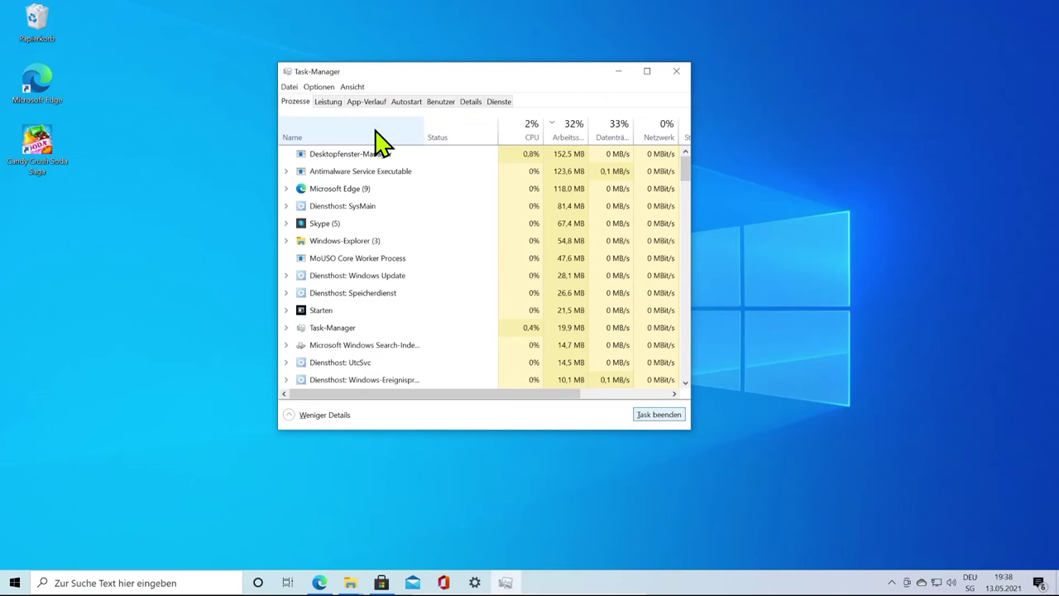
{"action": "left_click", "coordinate": [414, 102]}
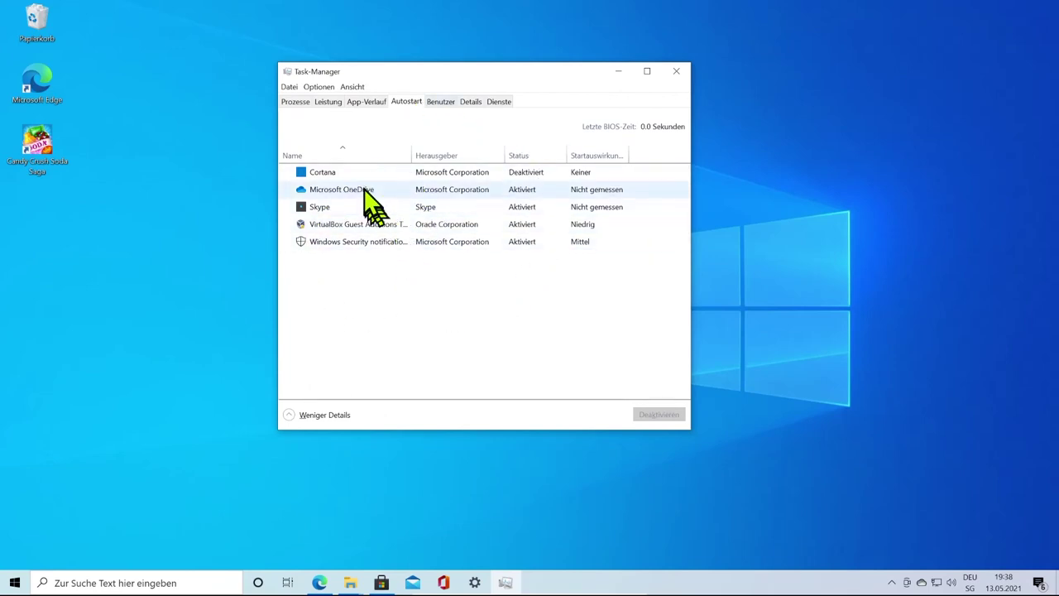
{"action": "left_click", "coordinate": [346, 208]}
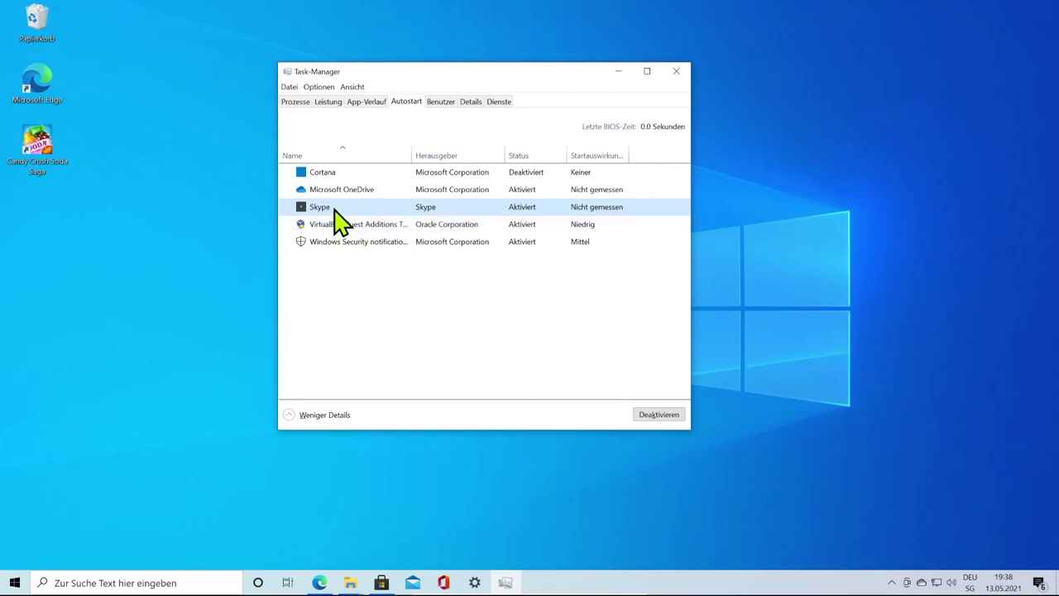
{"action": "left_click", "coordinate": [660, 414]}
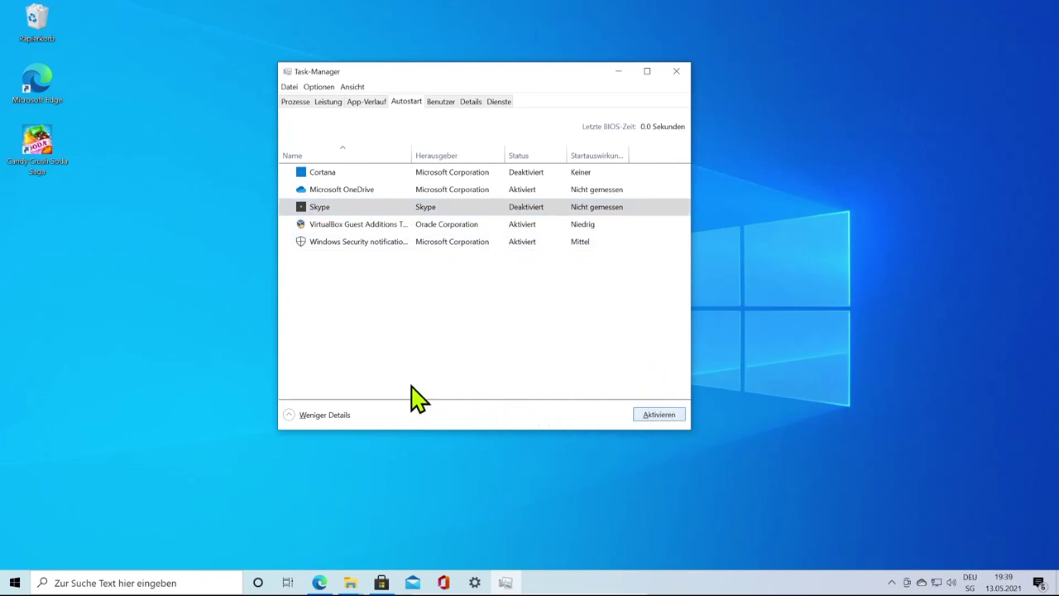